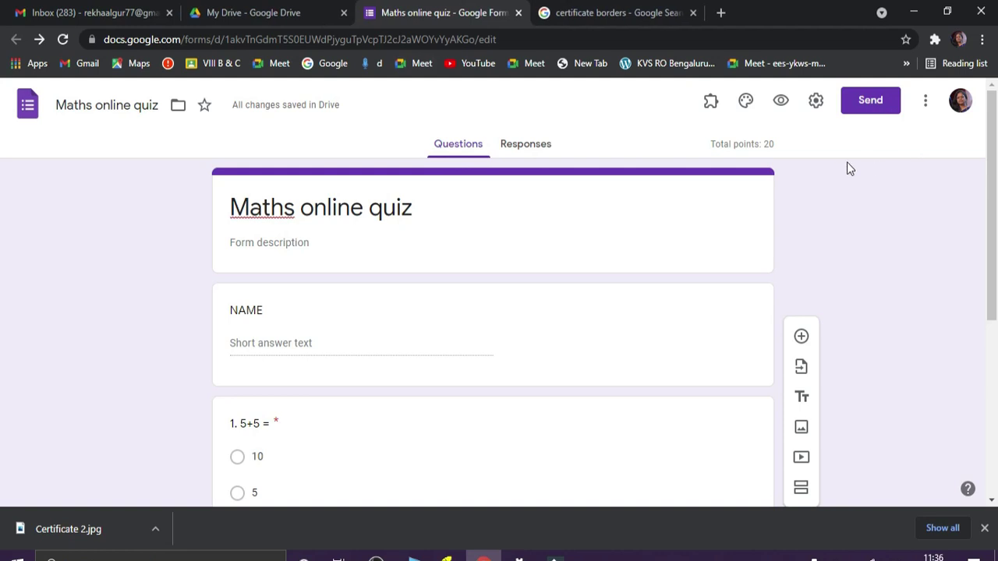
- Enable the Certify'em add-on for the Maths online quiz and open its setup
{"action": "left_click", "coordinate": [712, 107]}
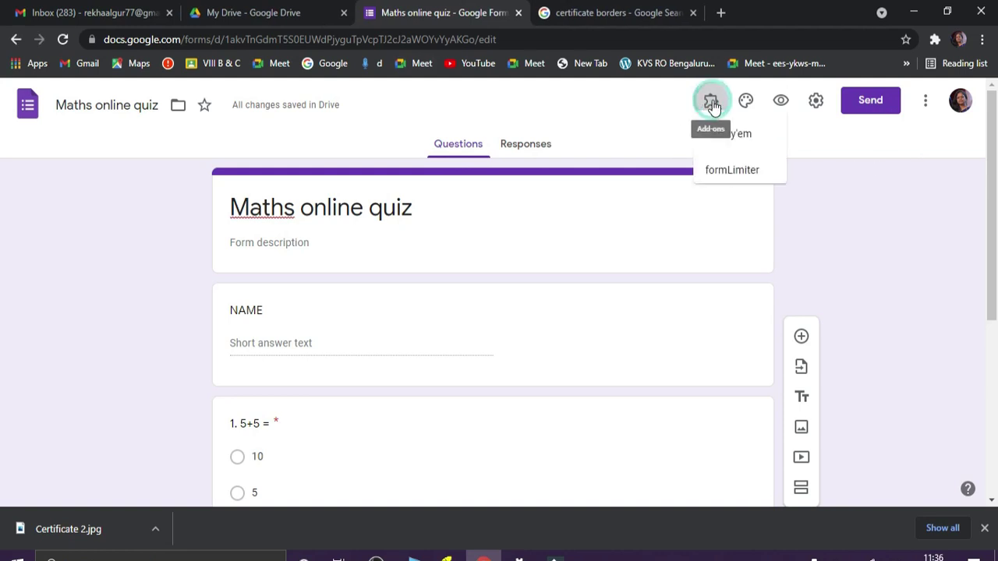
{"action": "left_click", "coordinate": [730, 144]}
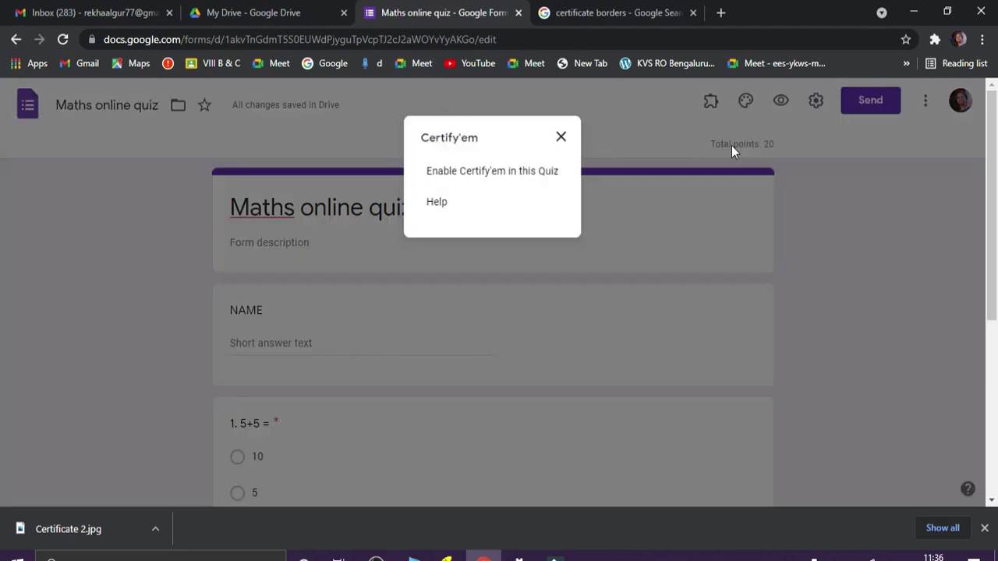
{"action": "left_click", "coordinate": [540, 173]}
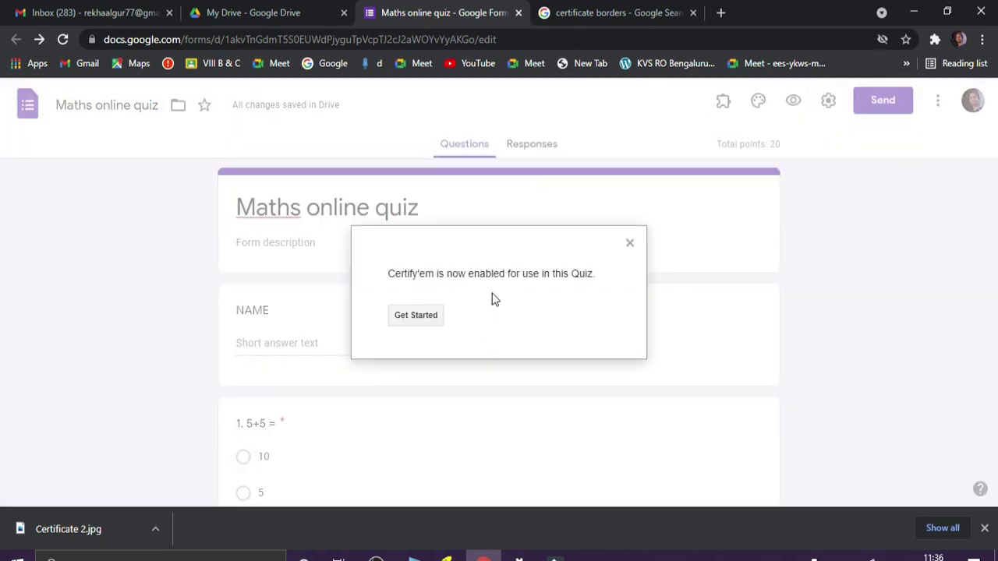
{"action": "left_click", "coordinate": [417, 315]}
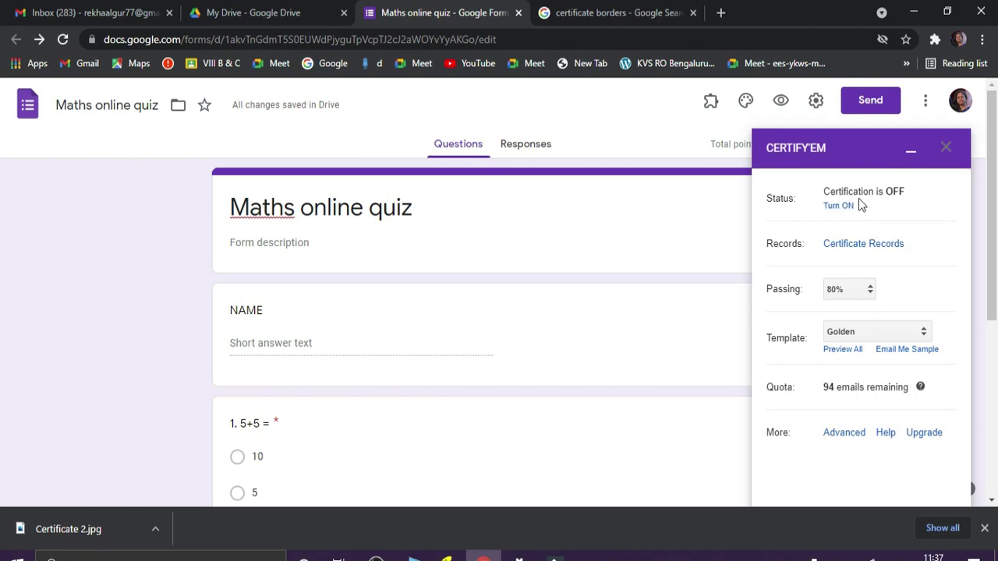
- Turn Certify'em certification on and lower the passing mark to 50%
{"action": "left_click", "coordinate": [839, 206]}
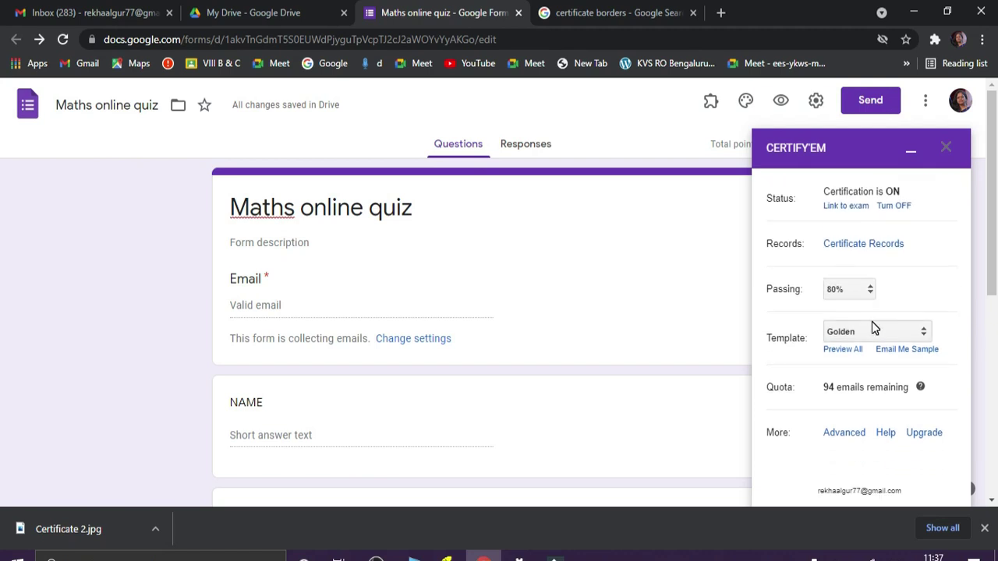
{"action": "left_click", "coordinate": [870, 289]}
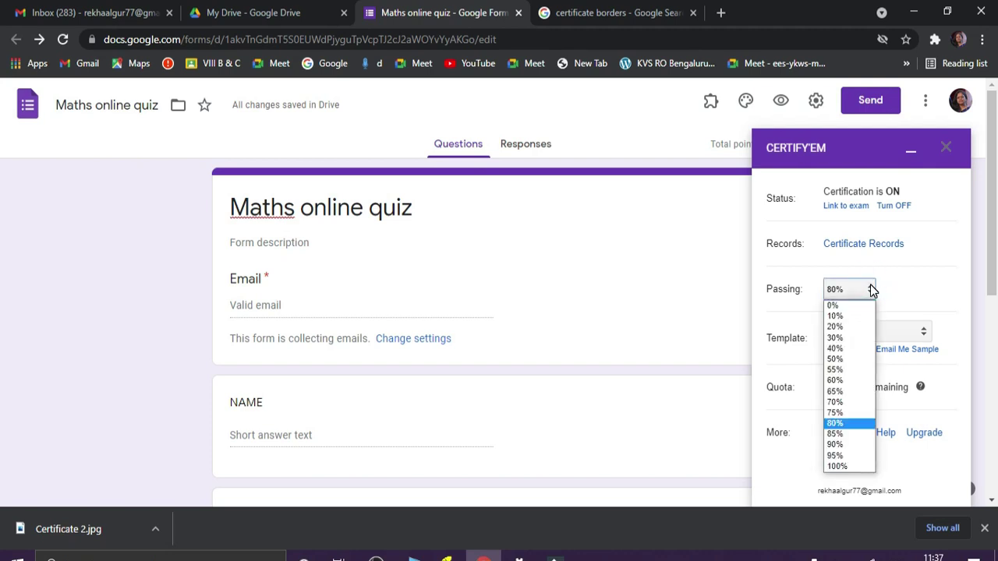
{"action": "left_click", "coordinate": [834, 359]}
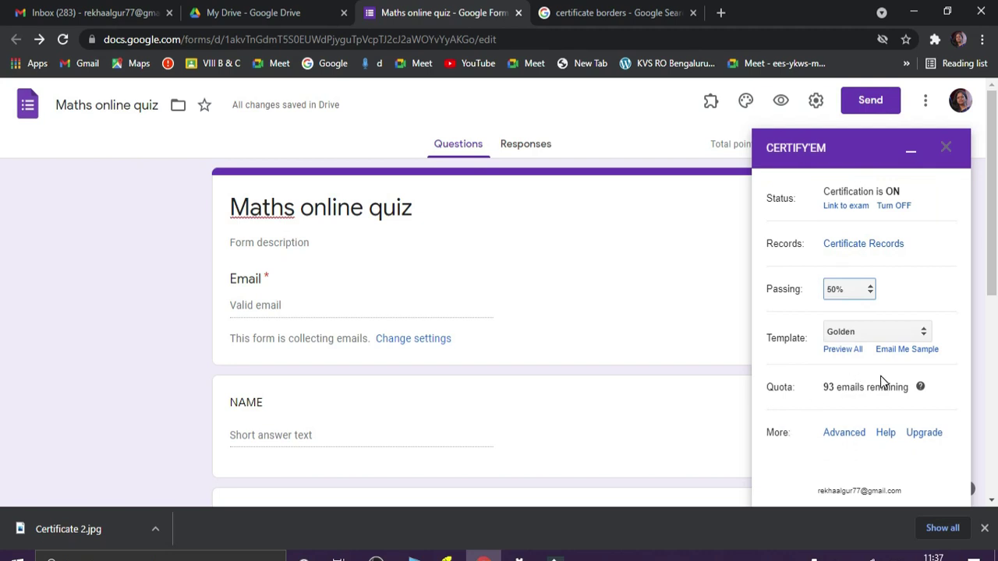
{"action": "left_click", "coordinate": [925, 337]}
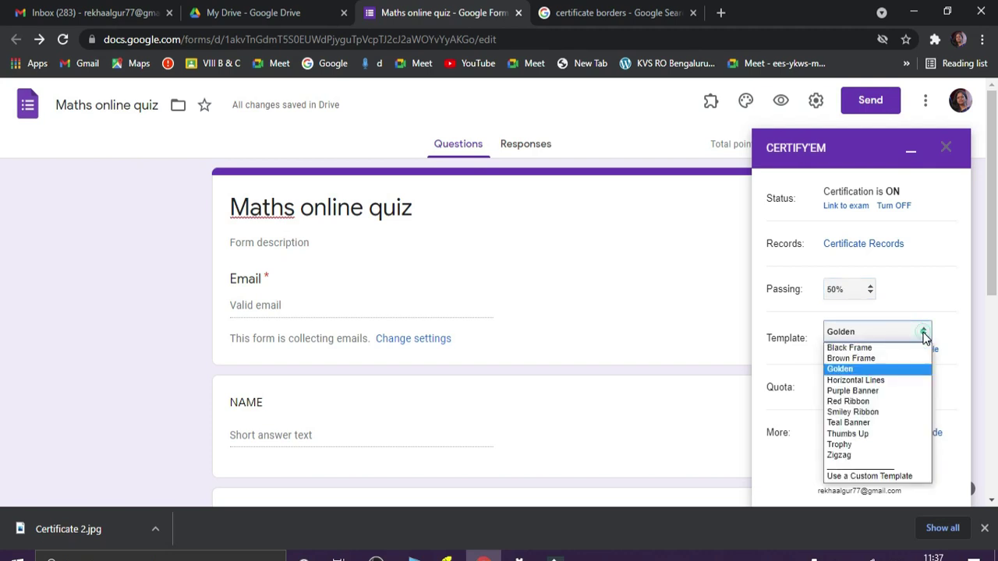
- Set the custom certificate template to the 'certificate 2' presentation and save the change
{"action": "left_click", "coordinate": [887, 476]}
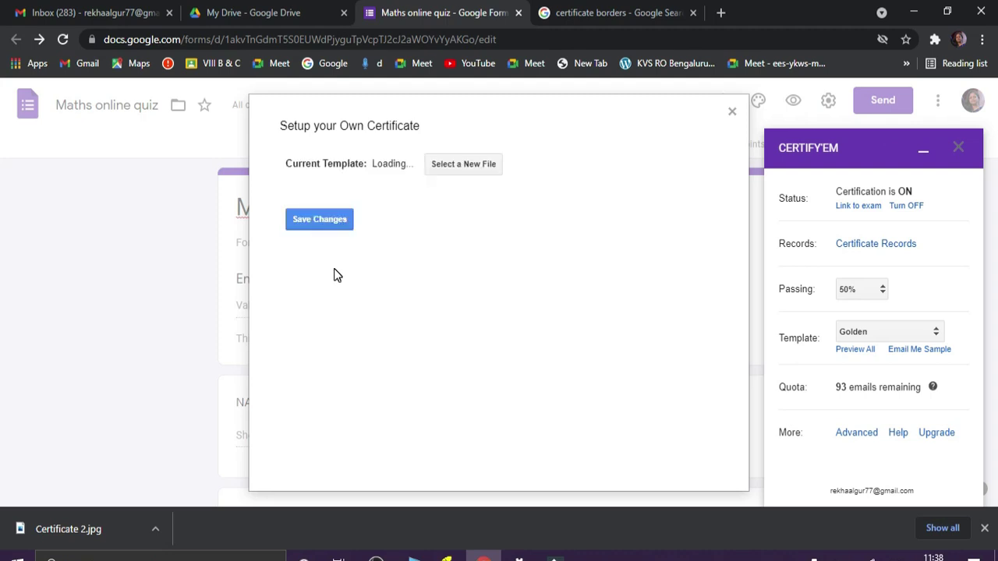
{"action": "left_click", "coordinate": [452, 170]}
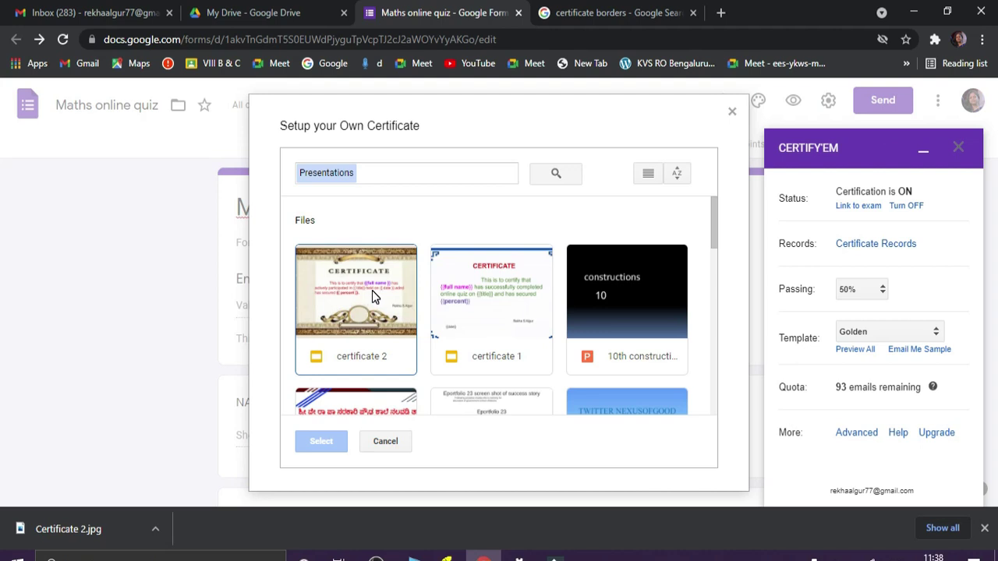
{"action": "left_click", "coordinate": [373, 296]}
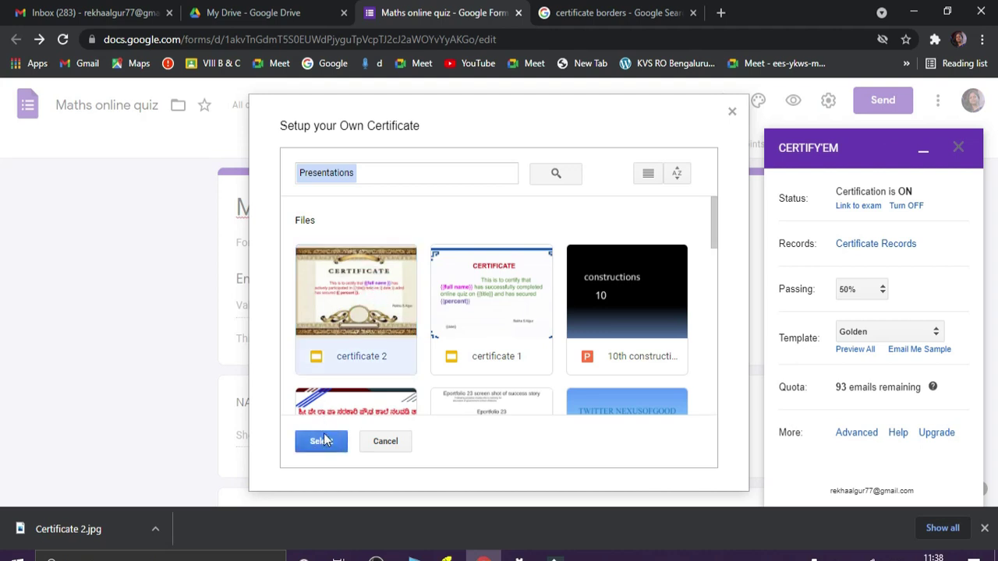
{"action": "left_click", "coordinate": [324, 440]}
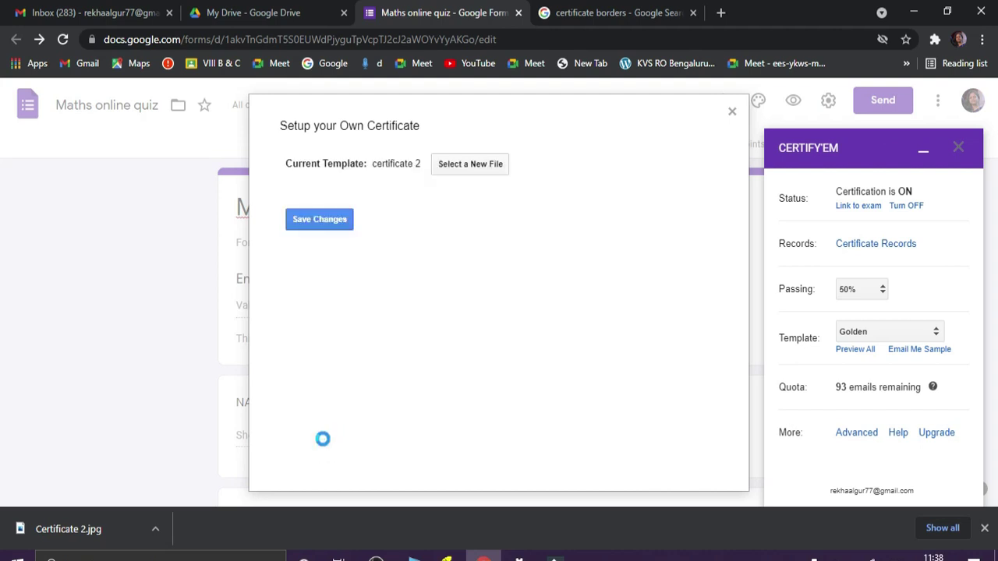
{"action": "left_click", "coordinate": [319, 222]}
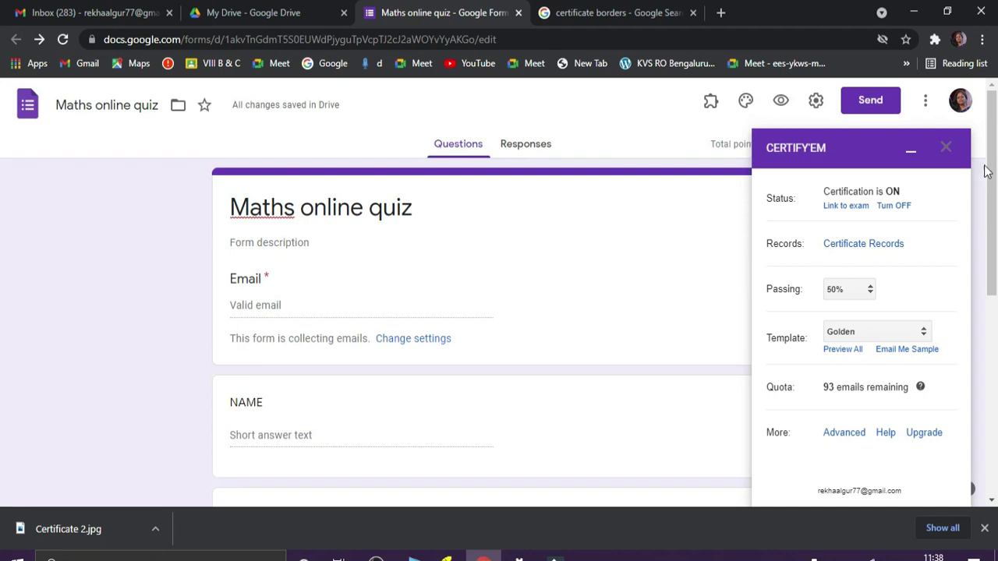
- Close the Certify'em sidebar to return to the Maths online quiz
{"action": "left_click_drag", "start_coordinate": [992, 194], "coordinate": [994, 195]}
{"action": "scroll", "coordinate": [995, 195], "scroll_direction": "down", "scroll_amount": 2}
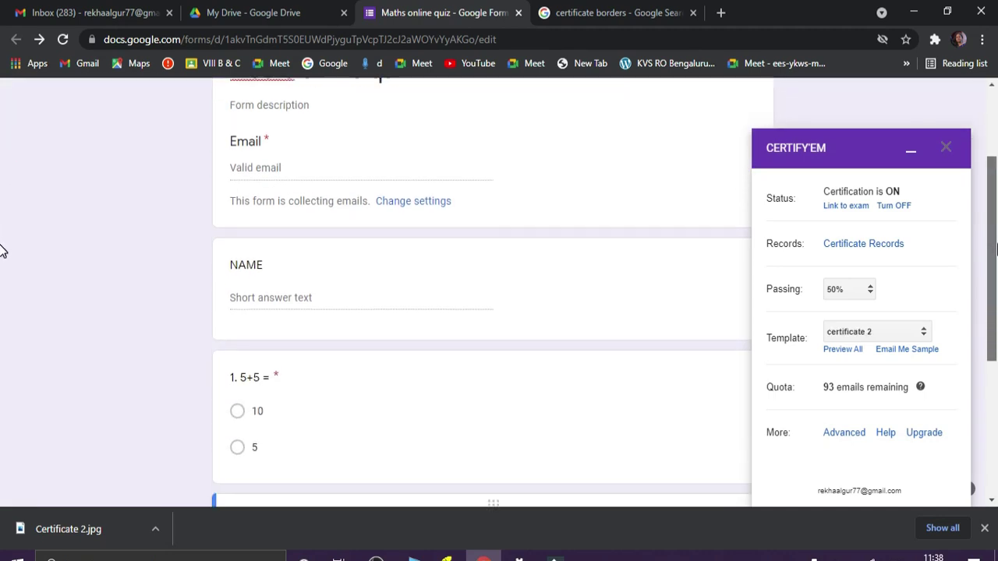
{"action": "scroll", "coordinate": [994, 195], "scroll_direction": "up", "scroll_amount": 2}
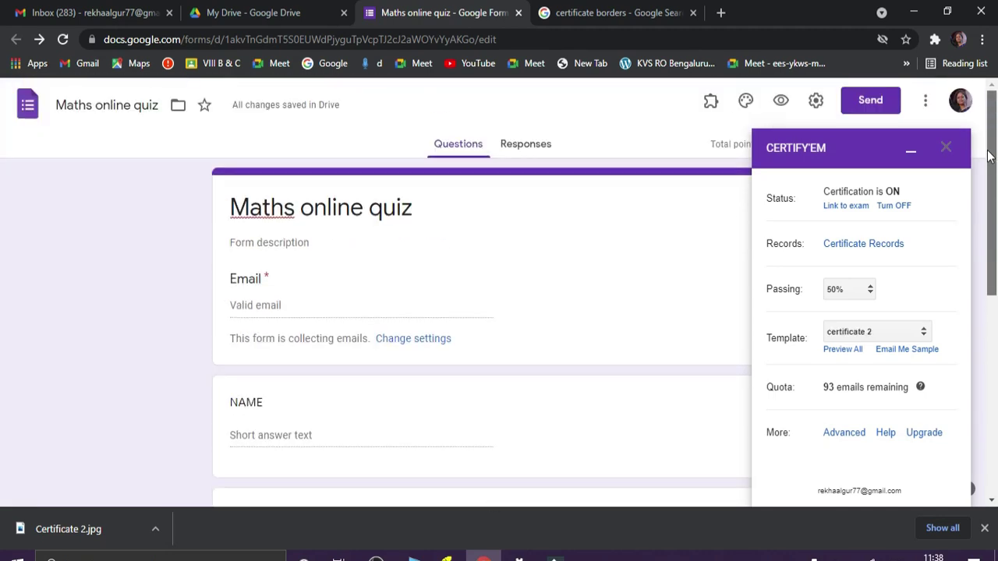
{"action": "left_click", "coordinate": [947, 150]}
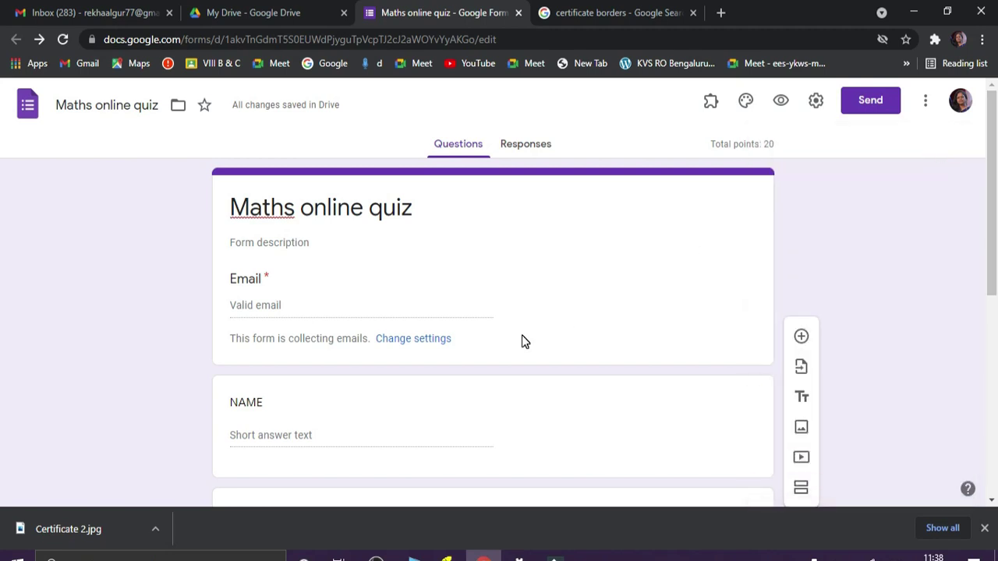
- Keep Collect emails on with Response receipts off in General settings, then close Settings
{"action": "left_click", "coordinate": [816, 108]}
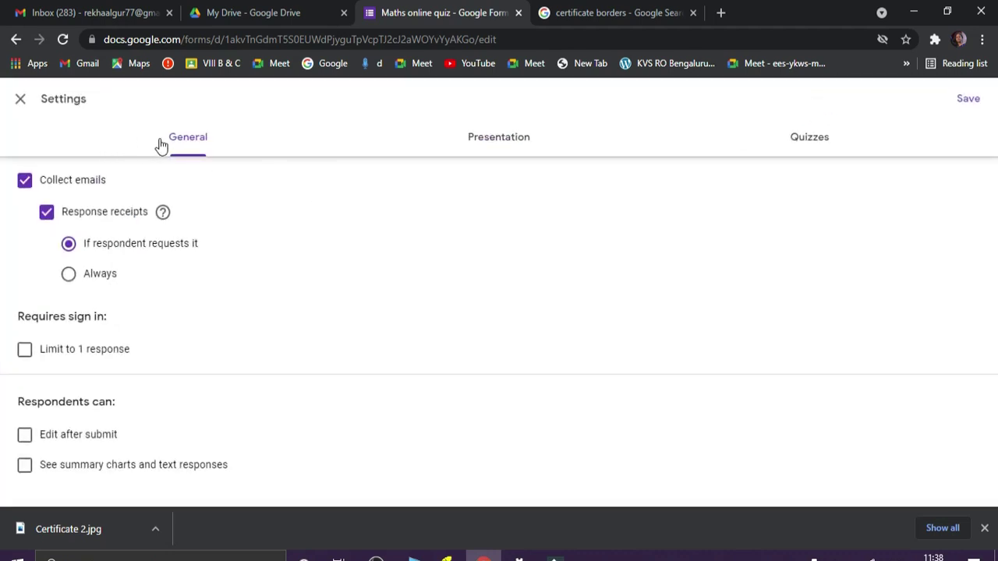
{"action": "left_click", "coordinate": [24, 184]}
{"action": "left_click", "coordinate": [24, 184]}
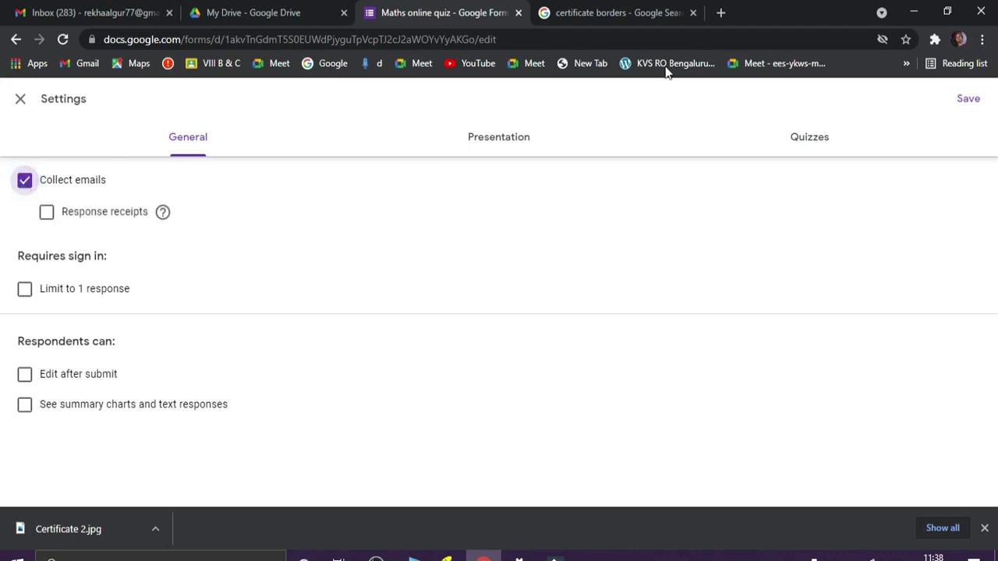
{"action": "left_click", "coordinate": [461, 20]}
{"action": "left_click", "coordinate": [23, 102]}
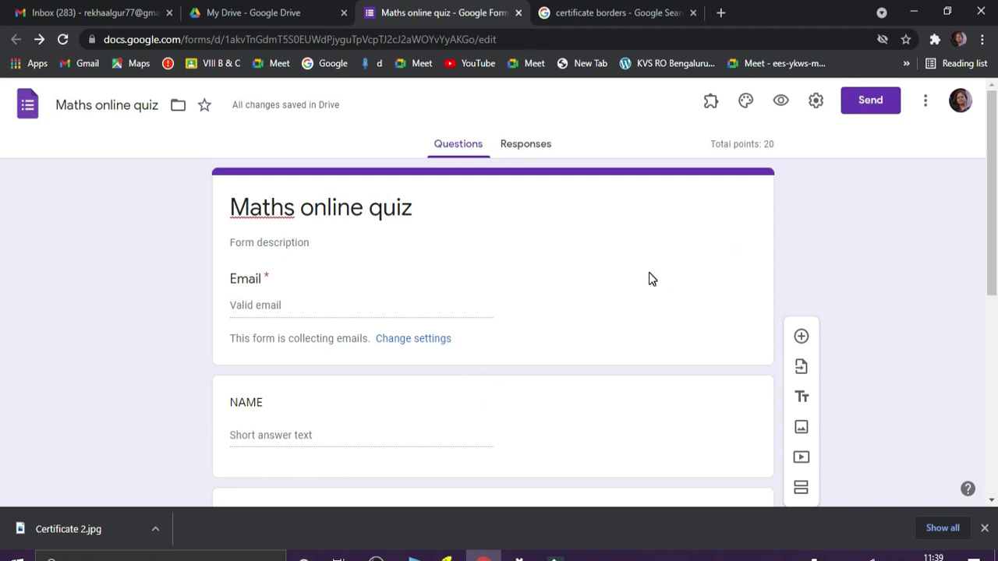
- In Preview, enter the respondent's email address and name, and answer 10 to both questions
{"action": "left_click", "coordinate": [781, 104]}
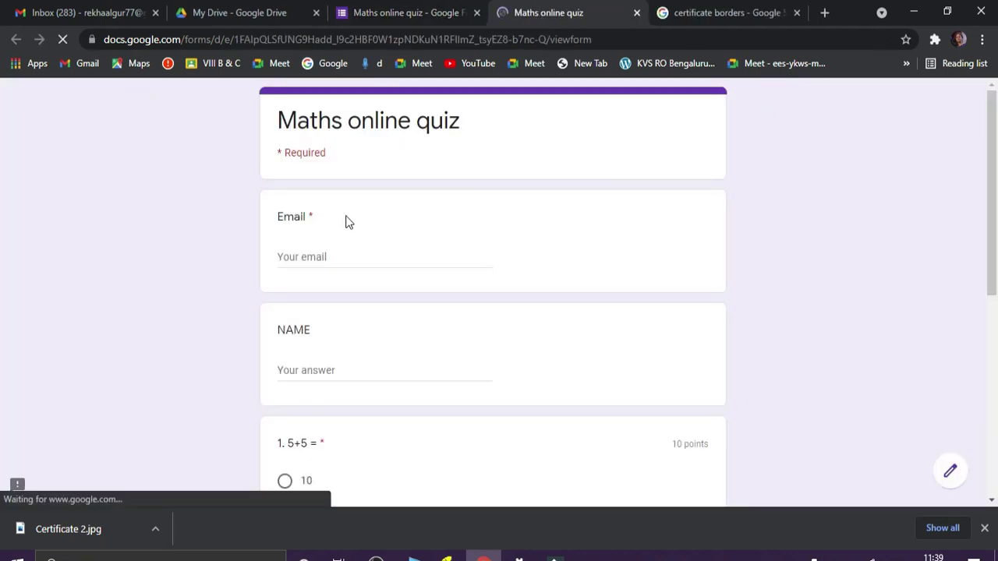
{"action": "left_click", "coordinate": [326, 258]}
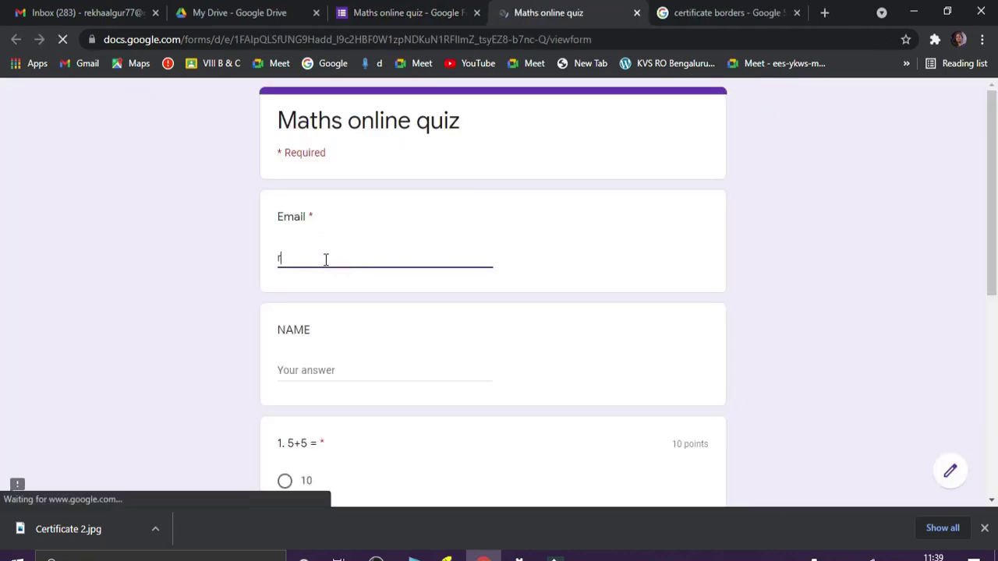
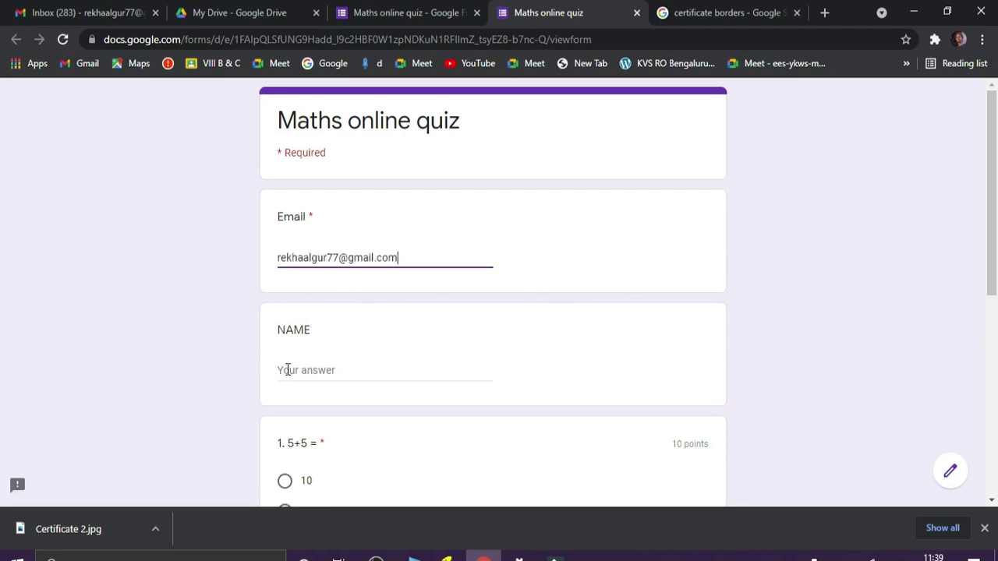
{"action": "left_click", "coordinate": [287, 371]}
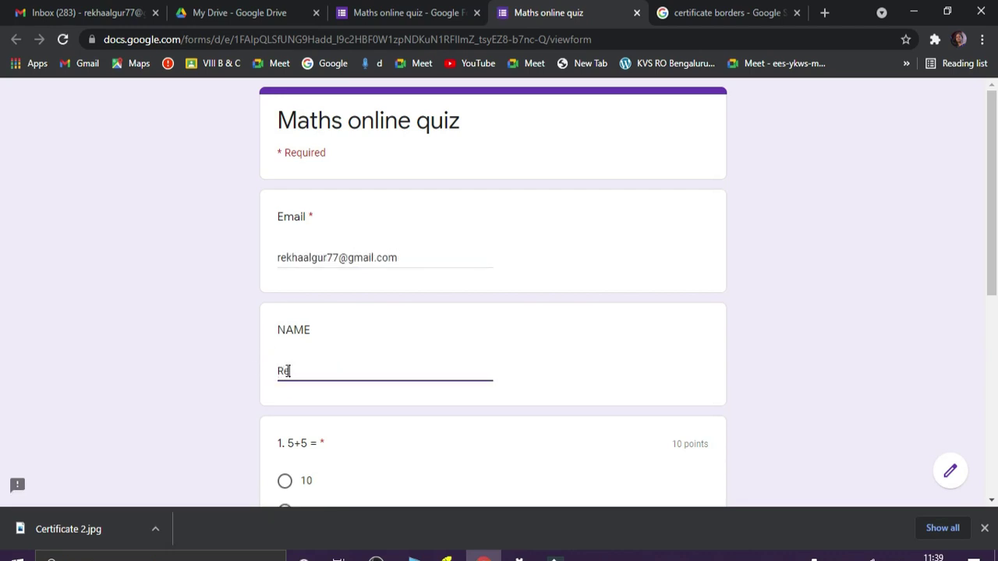
{"action": "left_click_drag", "start_coordinate": [995, 184], "coordinate": [996, 262]}
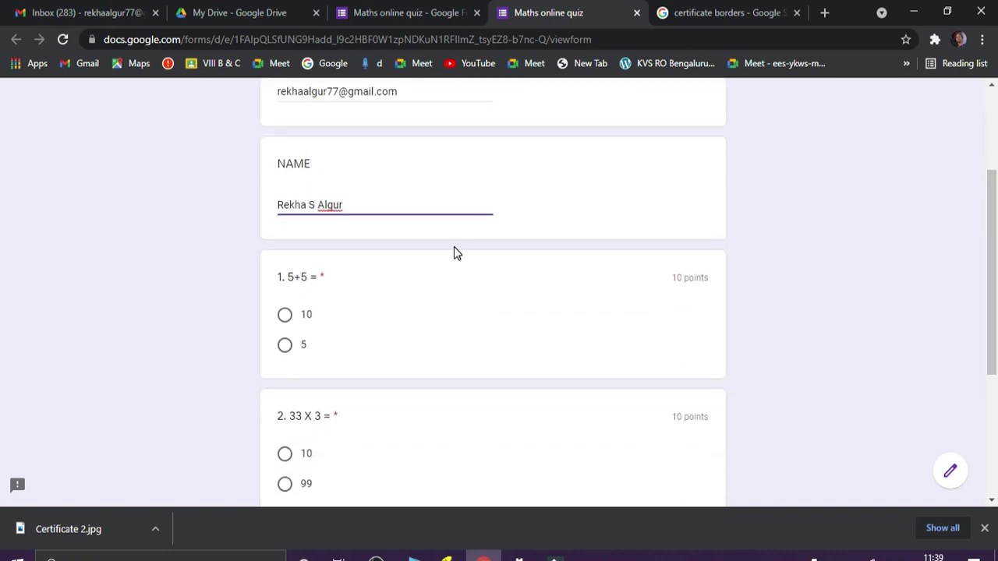
{"action": "left_click", "coordinate": [286, 316]}
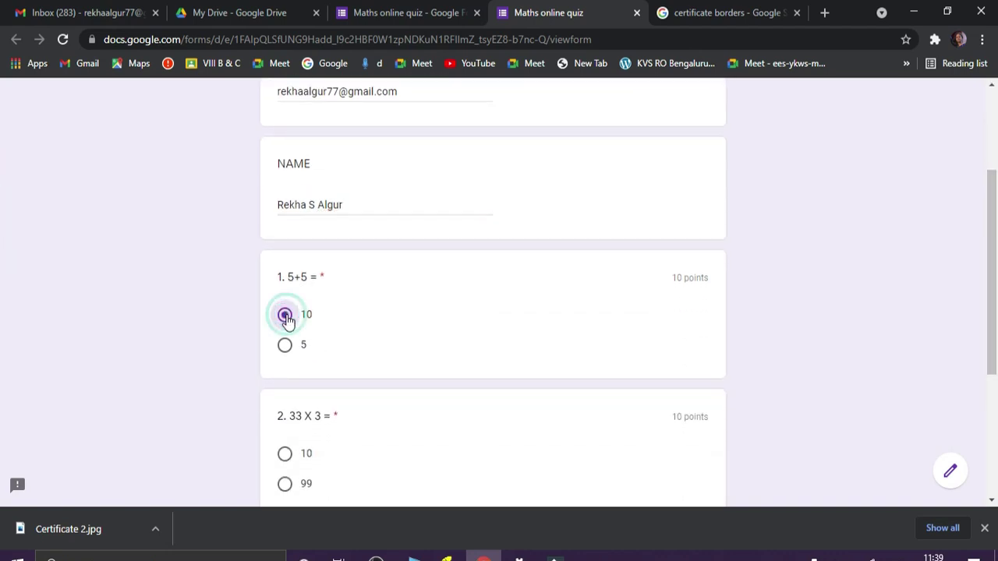
{"action": "left_click", "coordinate": [286, 455]}
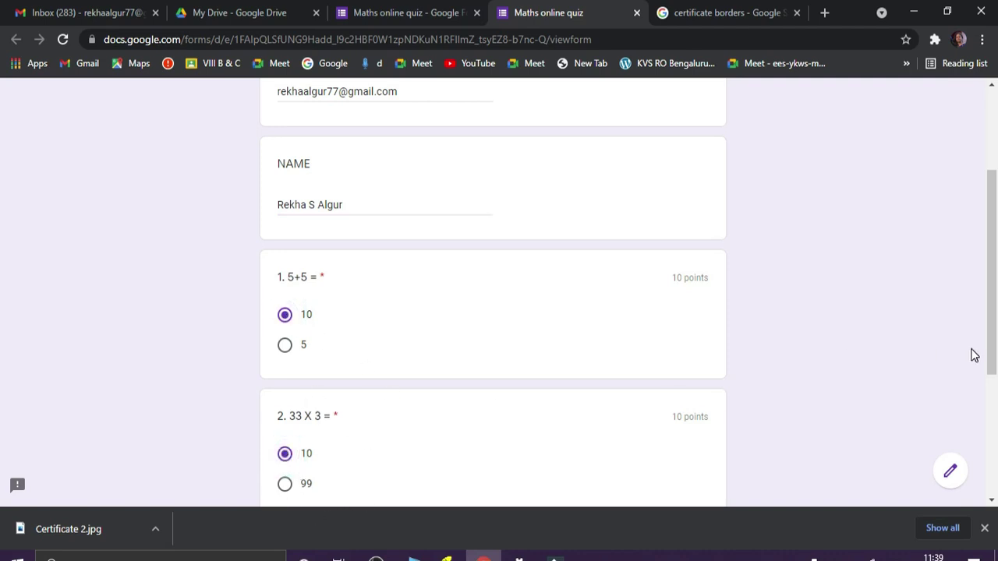
{"action": "left_click_drag", "start_coordinate": [993, 314], "coordinate": [994, 382]}
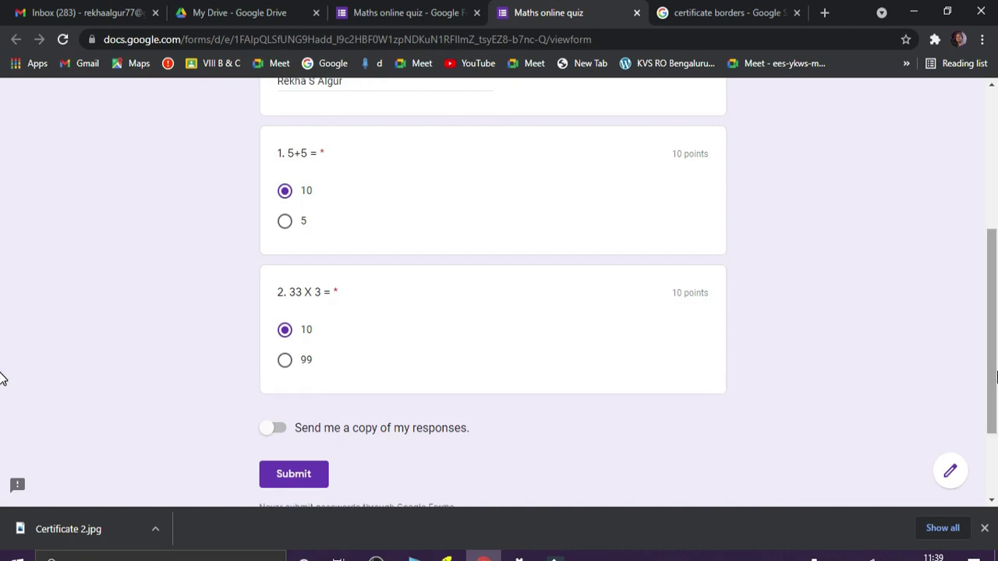
- Submit the test response, view its 10/20 score, and switch to the Gmail inbox
{"action": "left_click", "coordinate": [292, 476]}
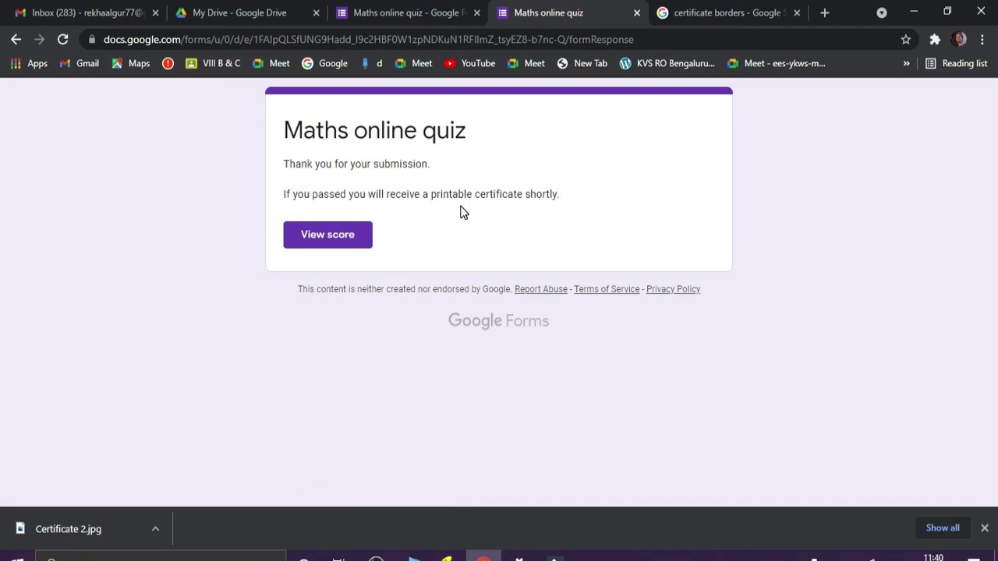
{"action": "left_click", "coordinate": [323, 238]}
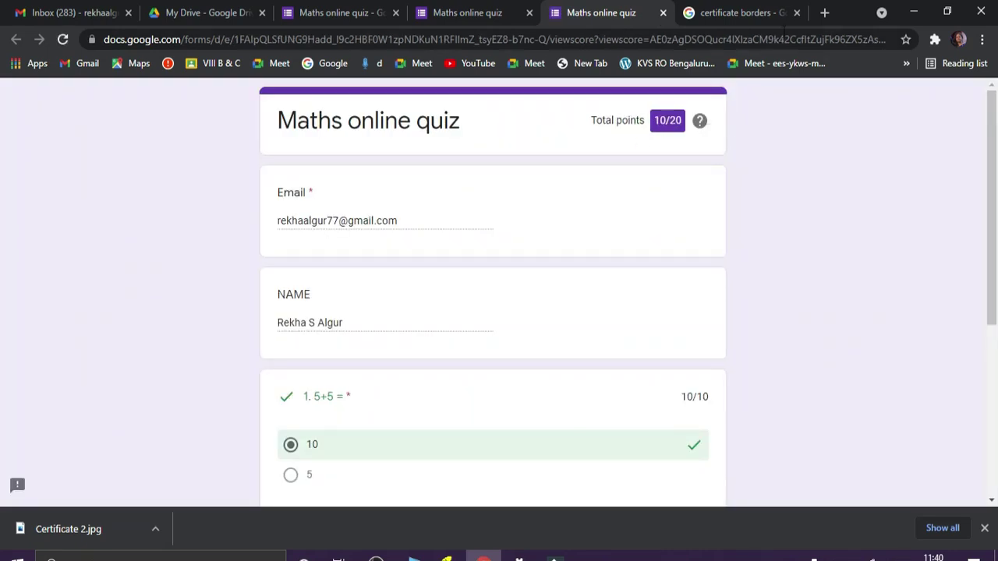
{"action": "left_click", "coordinate": [797, 14]}
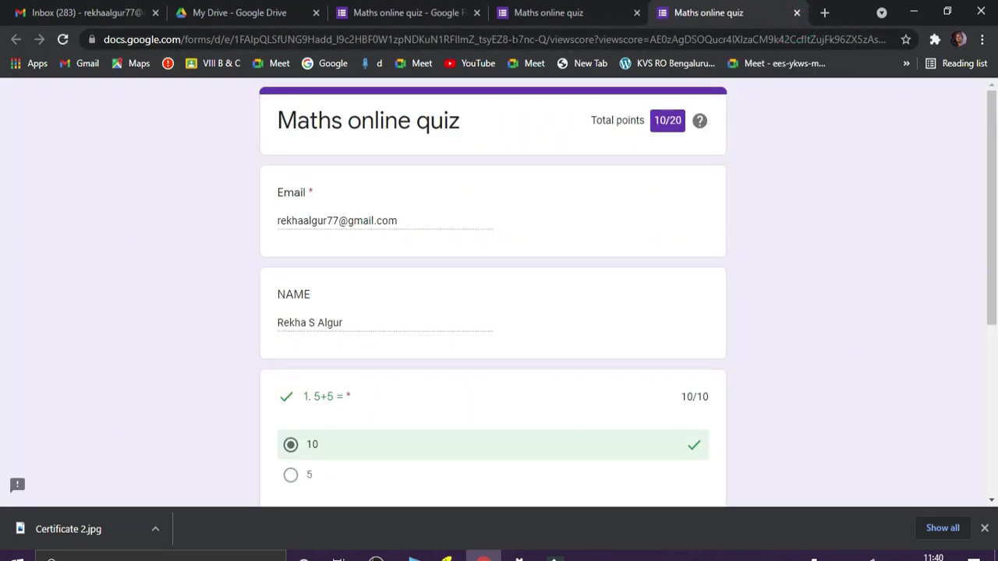
{"action": "left_click", "coordinate": [116, 12]}
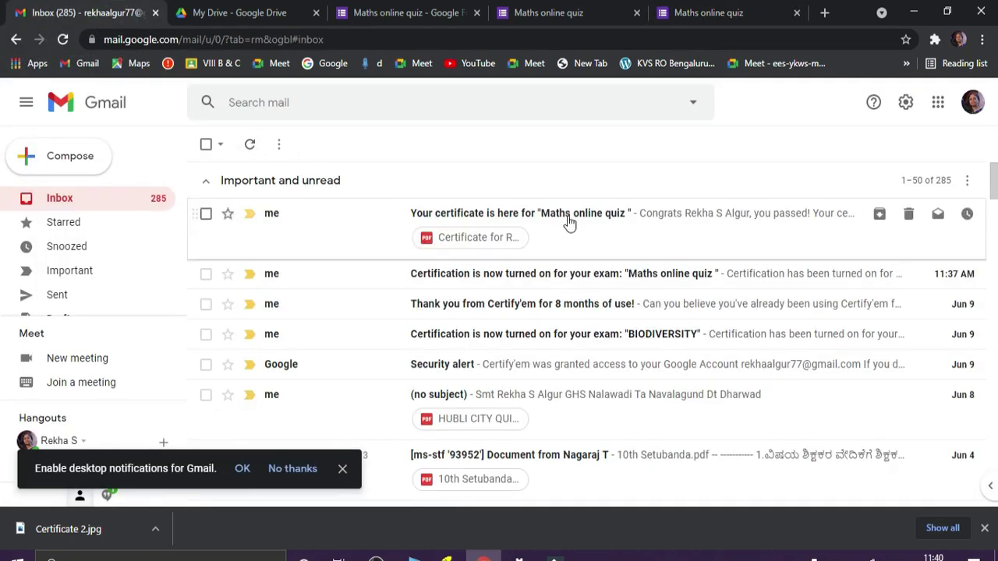
- Open the 'Your certificate is here' email's 50% PDF, then return to the certificate 2 slide
{"action": "left_click", "coordinate": [566, 218]}
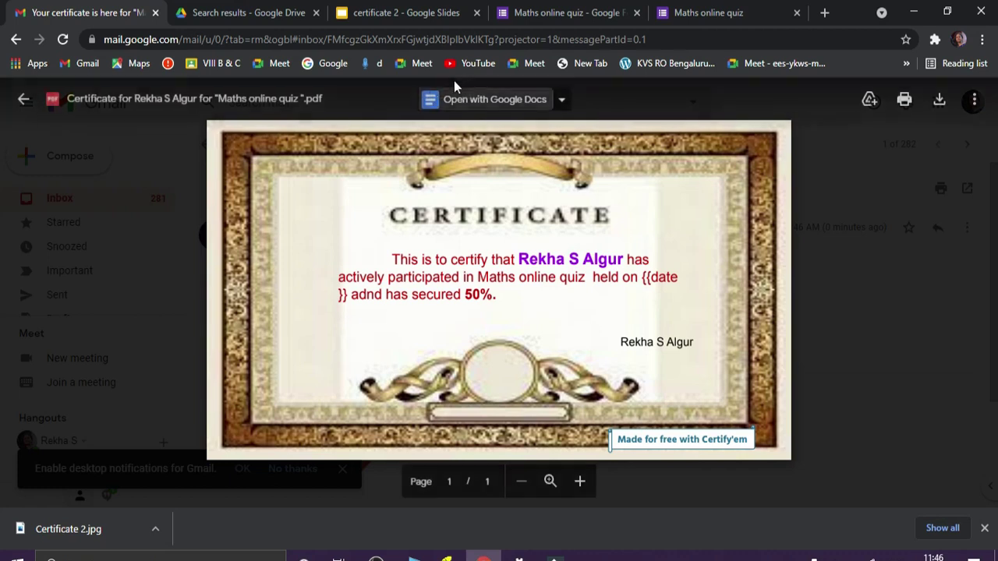
{"action": "left_click", "coordinate": [447, 17]}
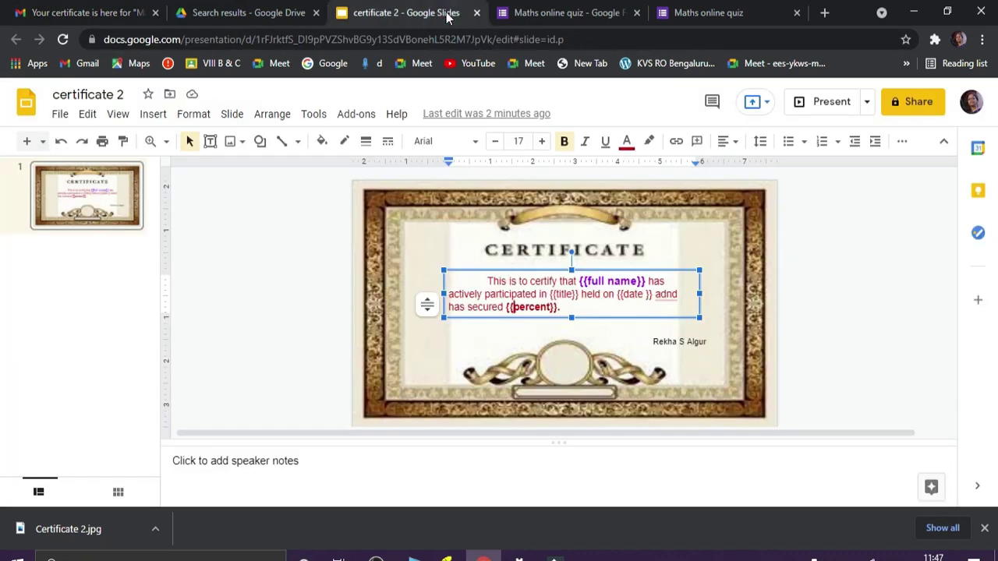